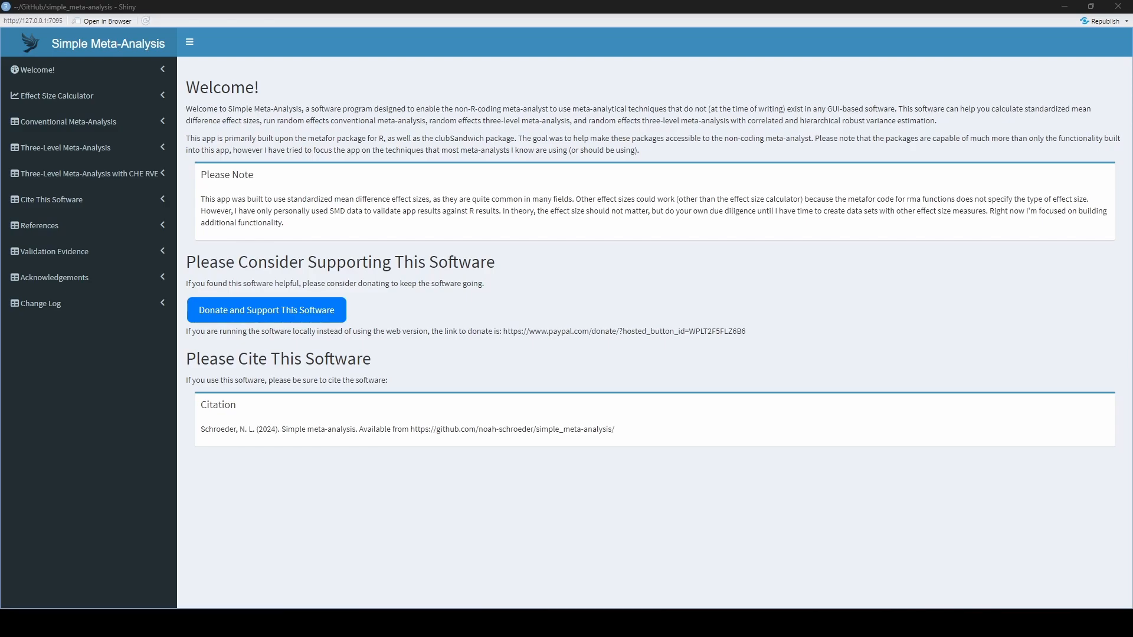
- Open the categorical moderator analysis for the three-level meta-analysis with CHE RVE and upload withEScont.csv
click(158, 175)
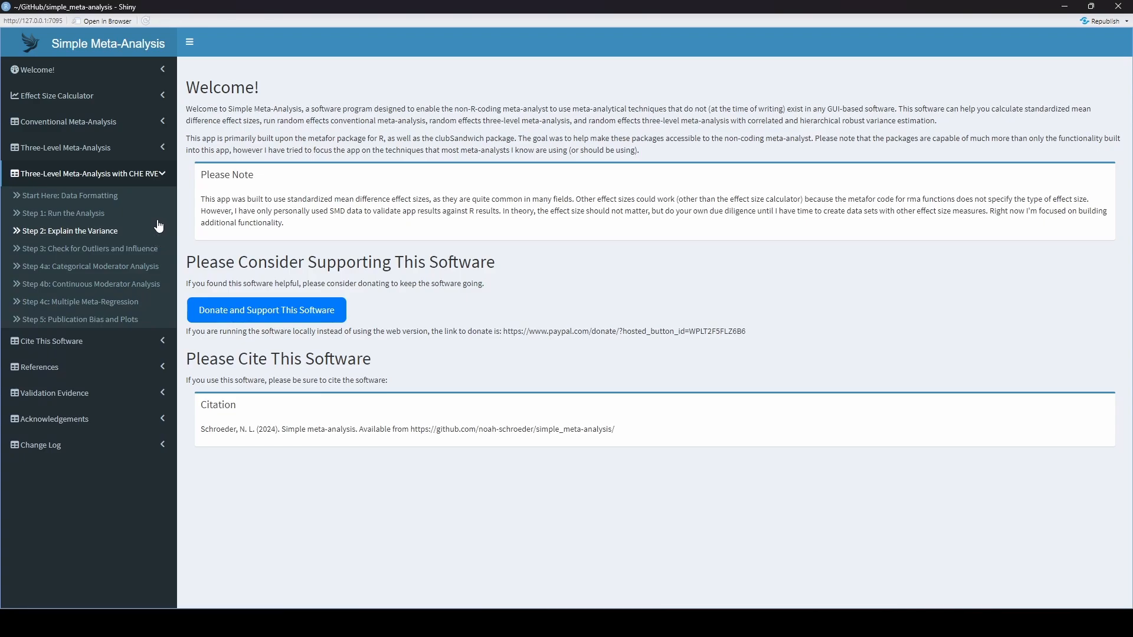
click(124, 266)
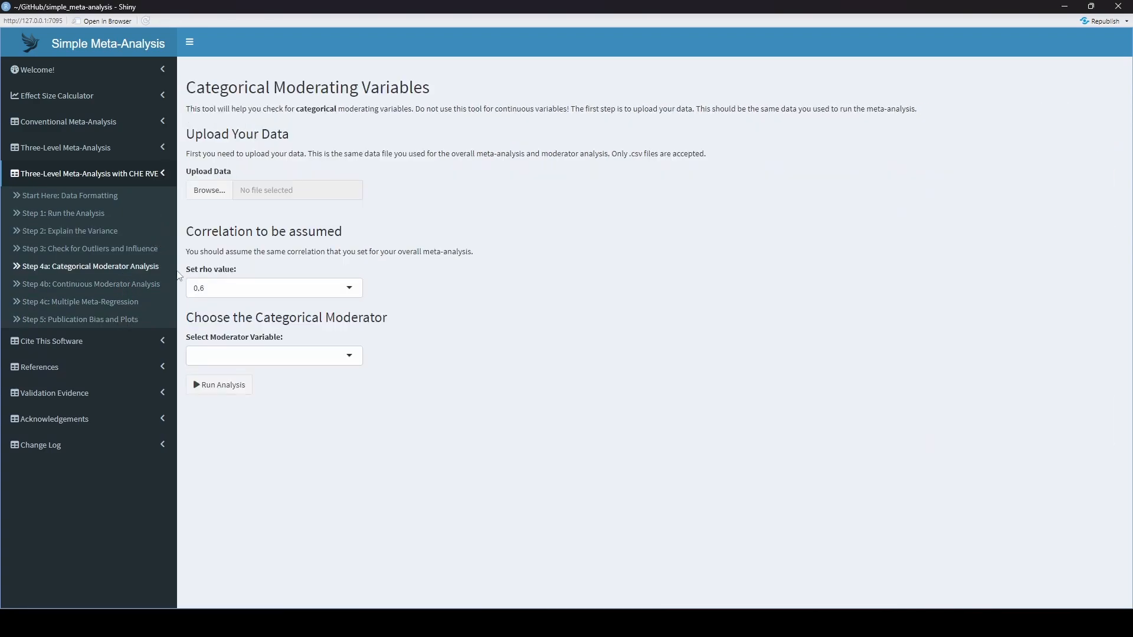
click(194, 199)
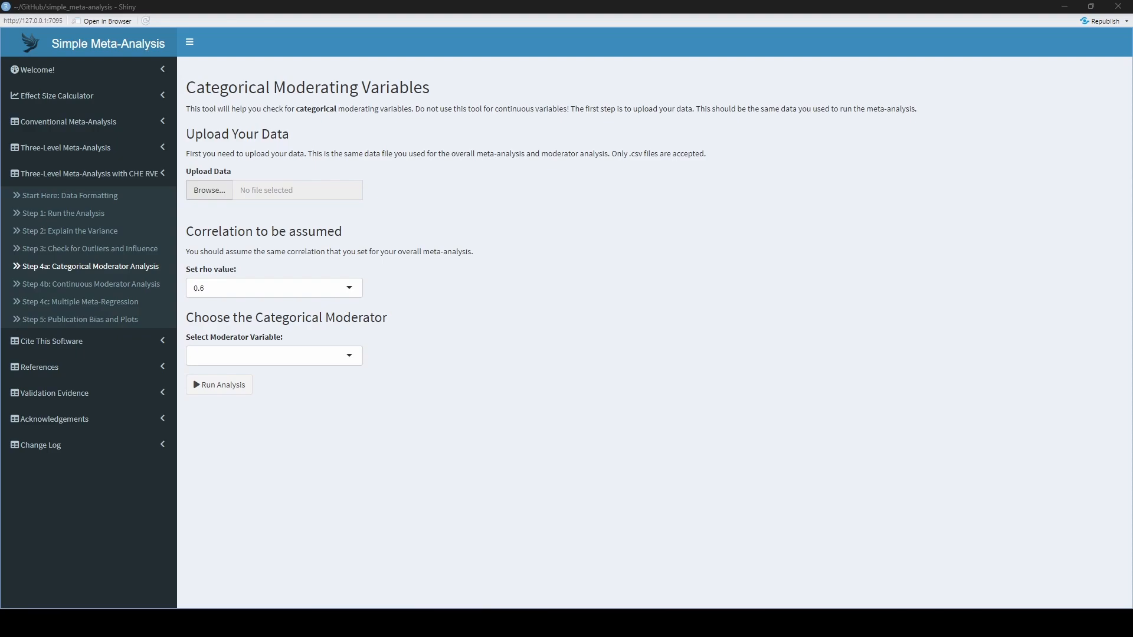
double_click(435, 230)
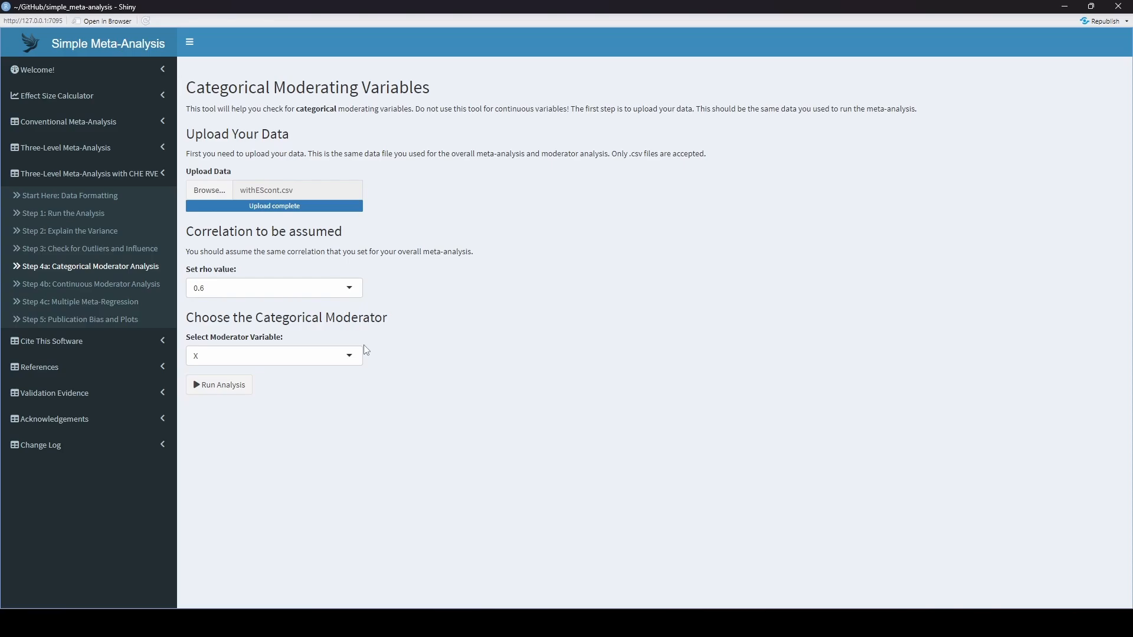
- Run the categorical moderator analysis with control_c as the moderator variable and go to the model result table
click(347, 360)
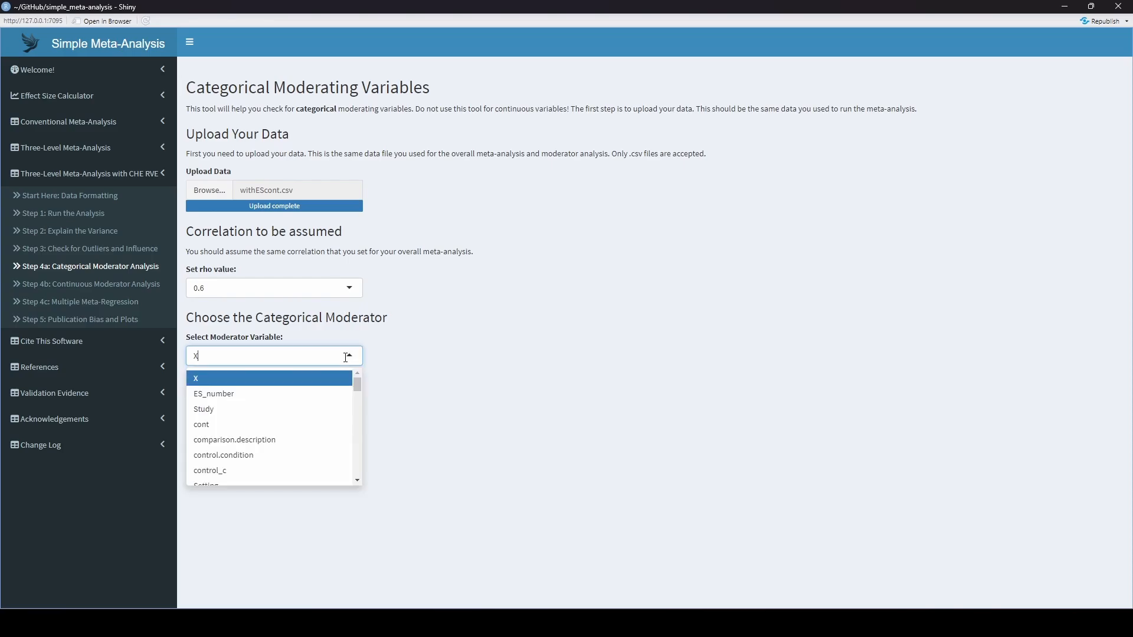
click(289, 475)
click(217, 385)
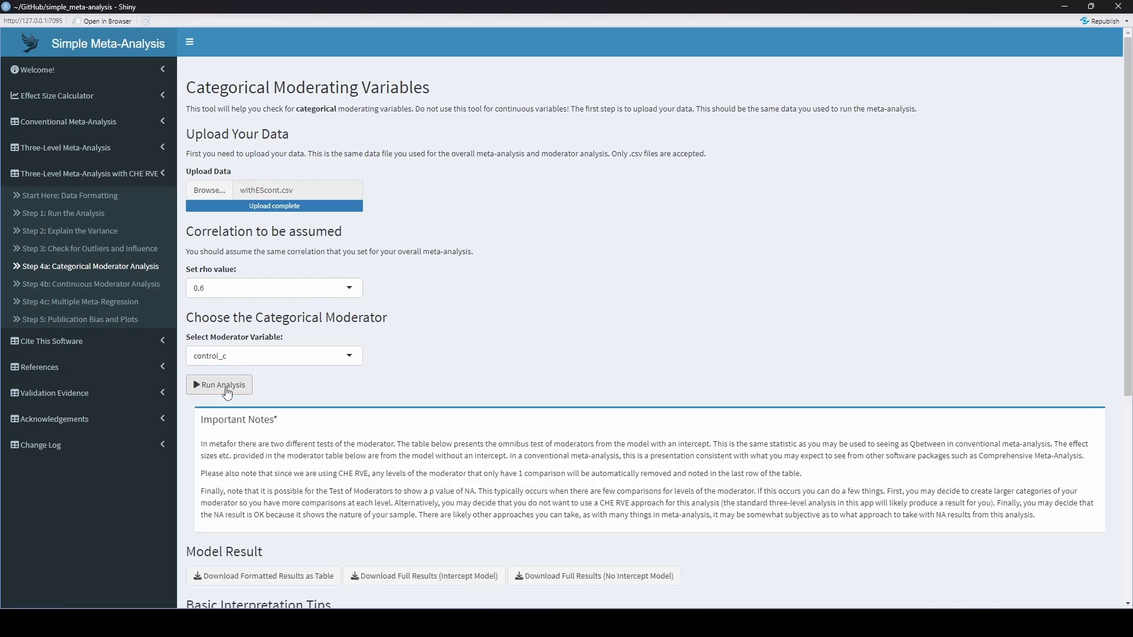
scroll(630, 309, down, 4)
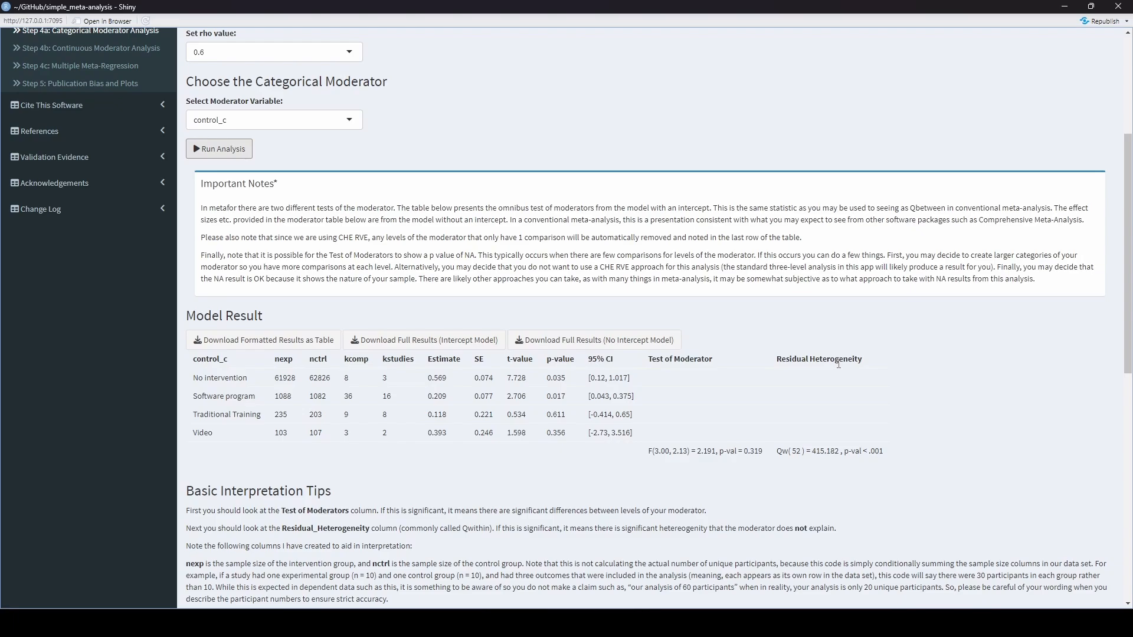
- Download the formatted results table and the full results for both the intercept and no-intercept models
click(320, 348)
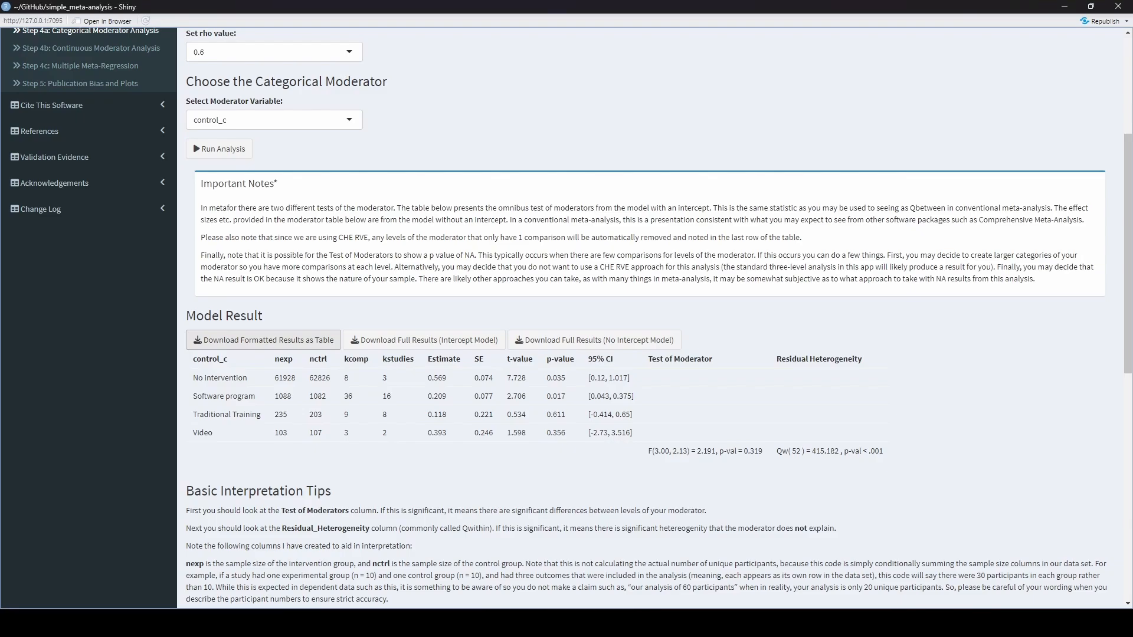
click(431, 346)
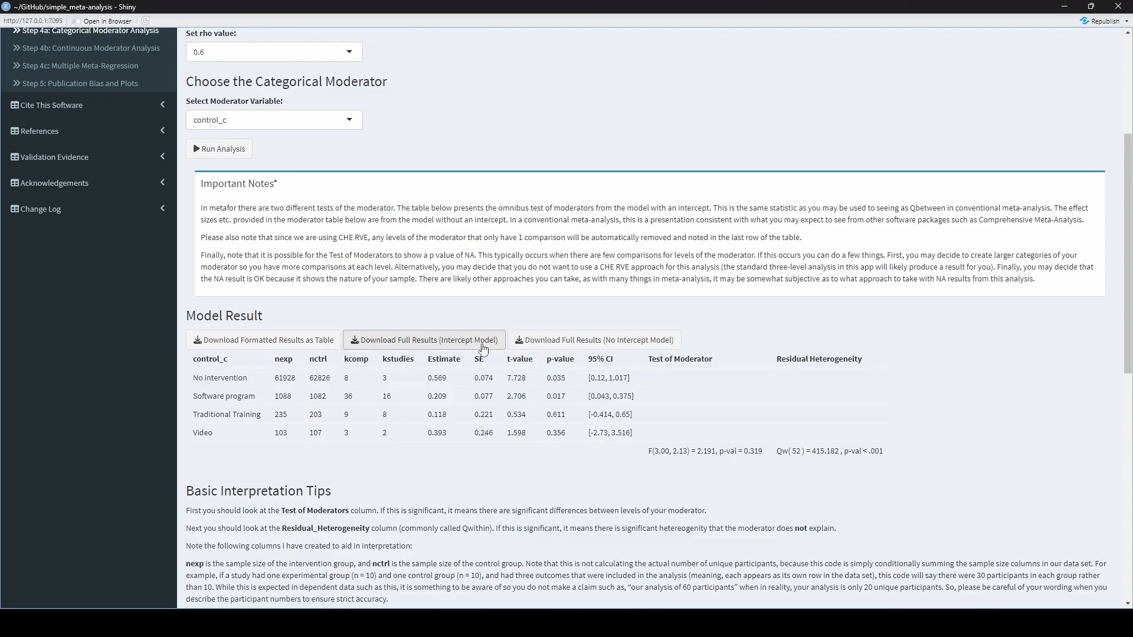
click(555, 339)
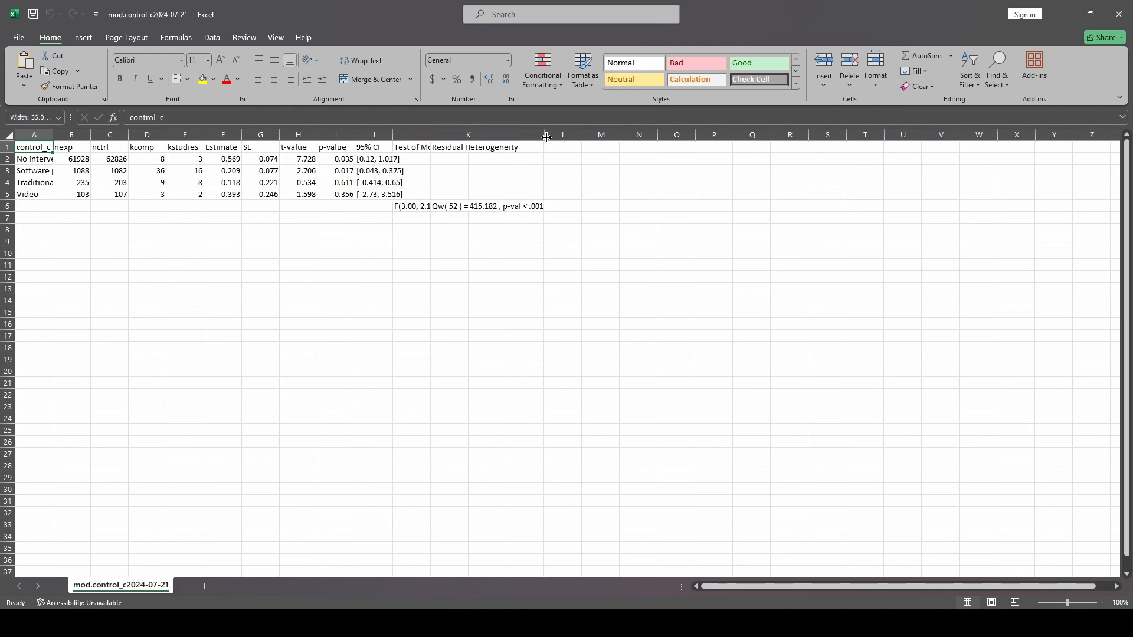
- Review the downloaded control_c results table in Excel with its truncated columns widened, and close the workbook
double_click(431, 134)
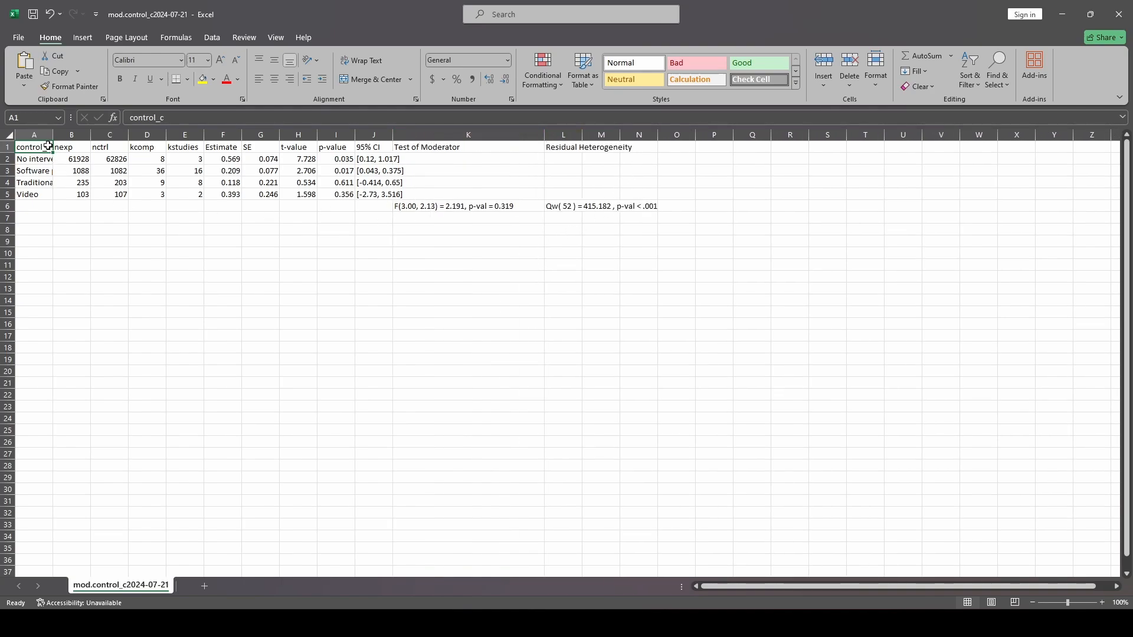
drag(51, 134, 79, 135)
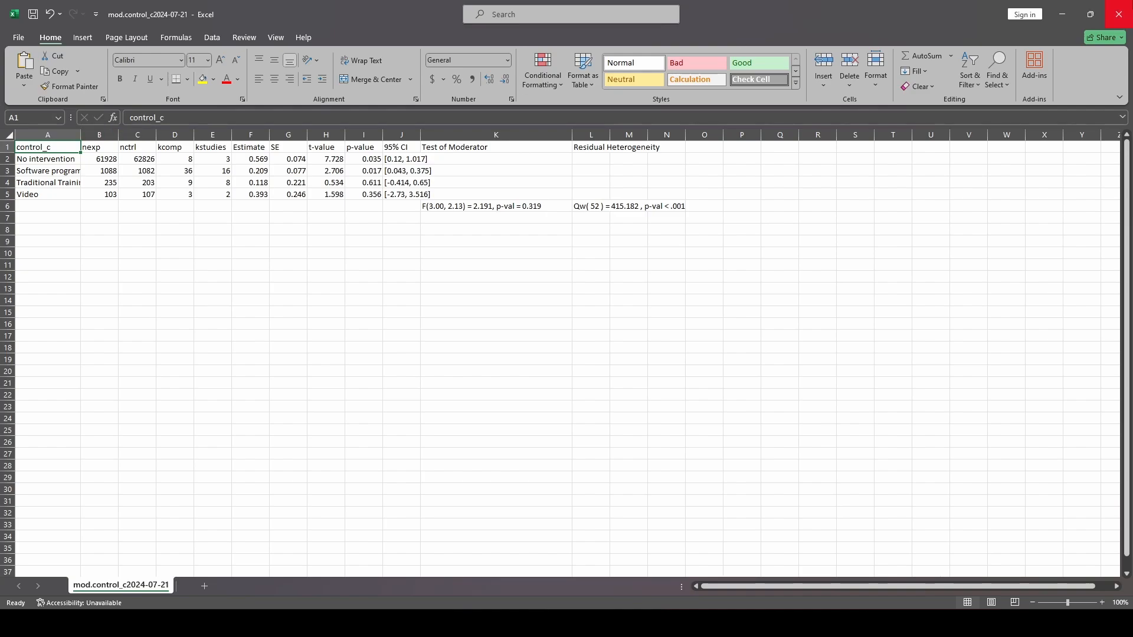
click(1119, 14)
- Examine the downloaded no-intercept and intercept full results in the maximized text editor, and close it
click(592, 330)
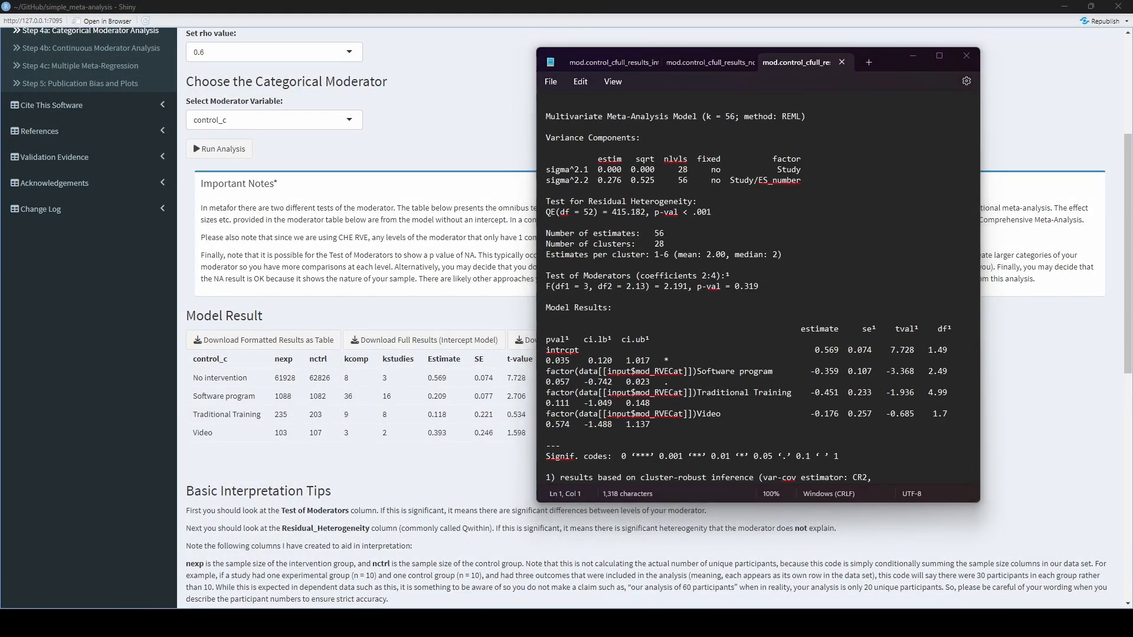
click(937, 57)
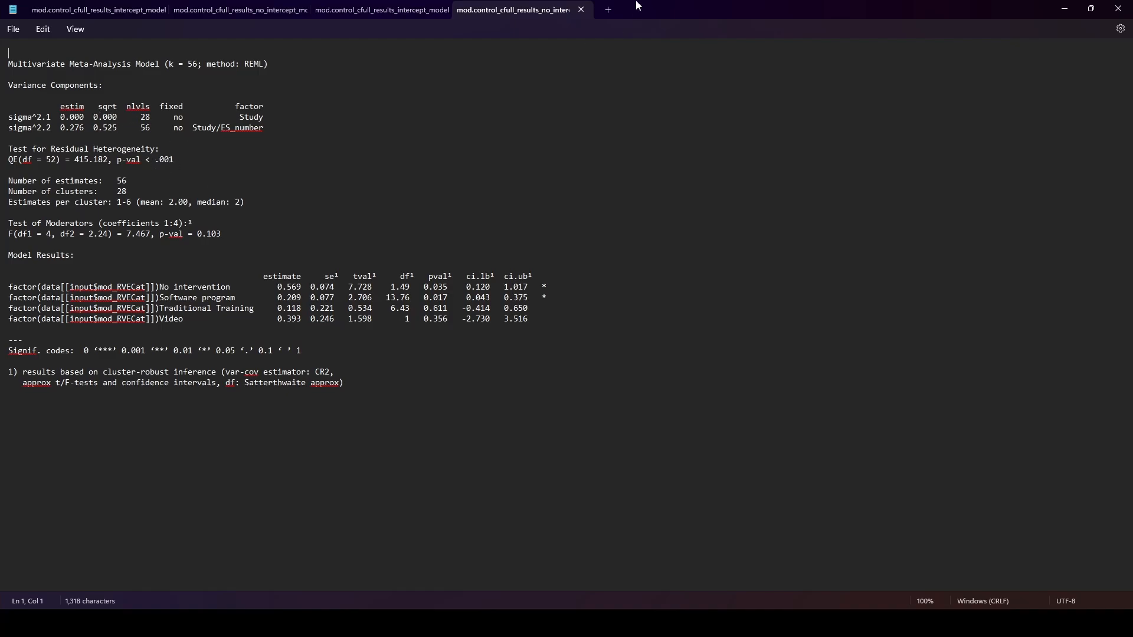
click(581, 10)
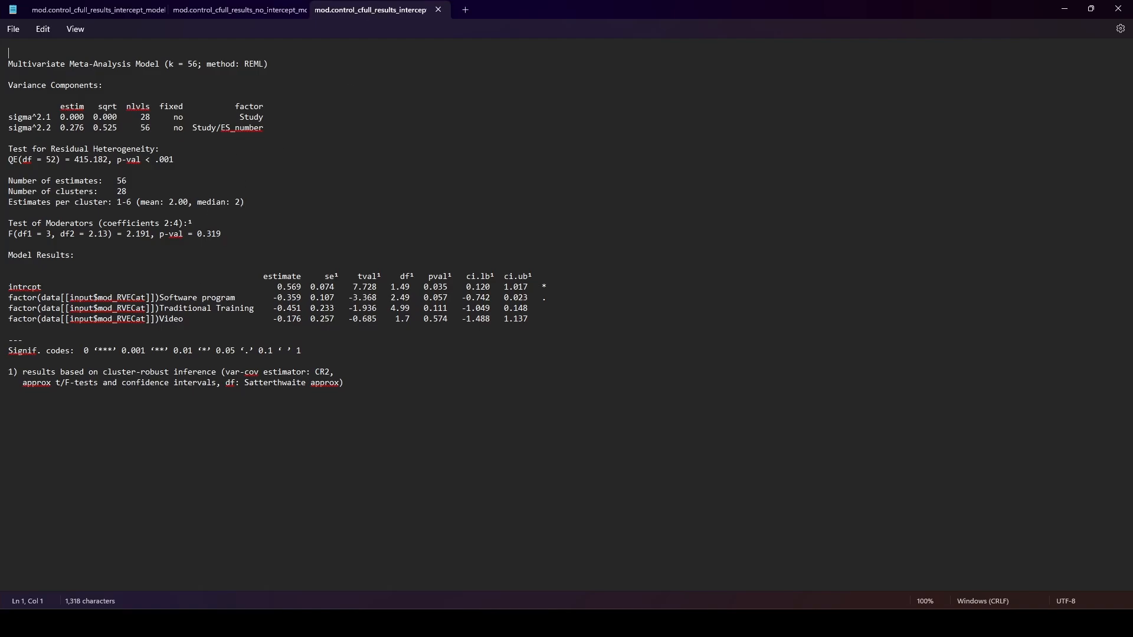
click(1118, 8)
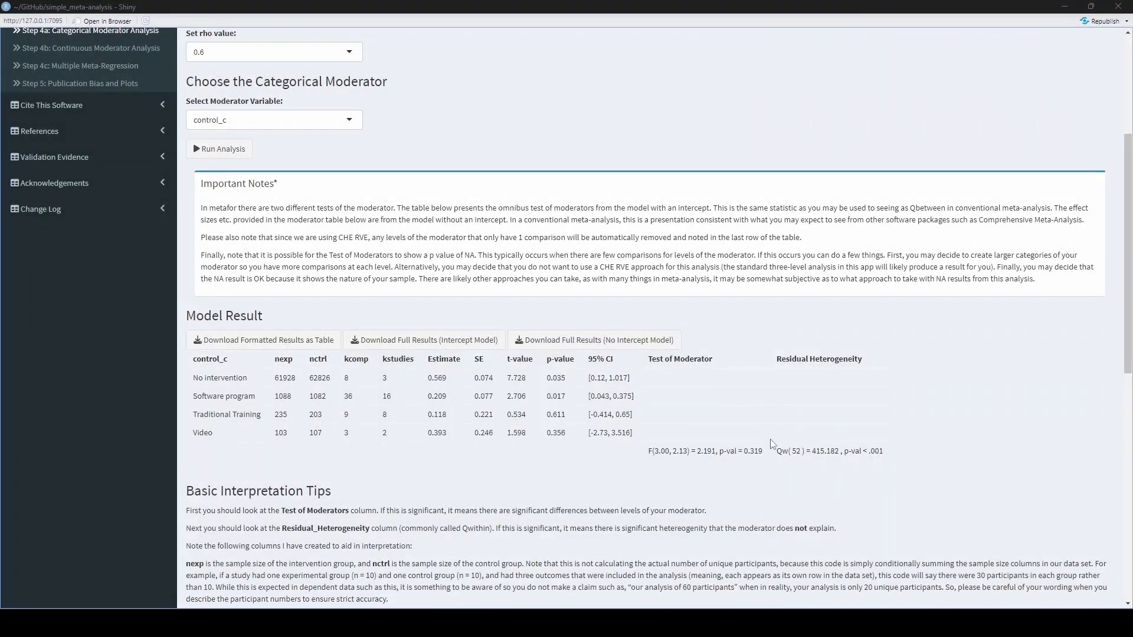
- Examine the generated R script, highlighting the data file name, the control_c moderator and the complete code
scroll(771, 443, down, 10)
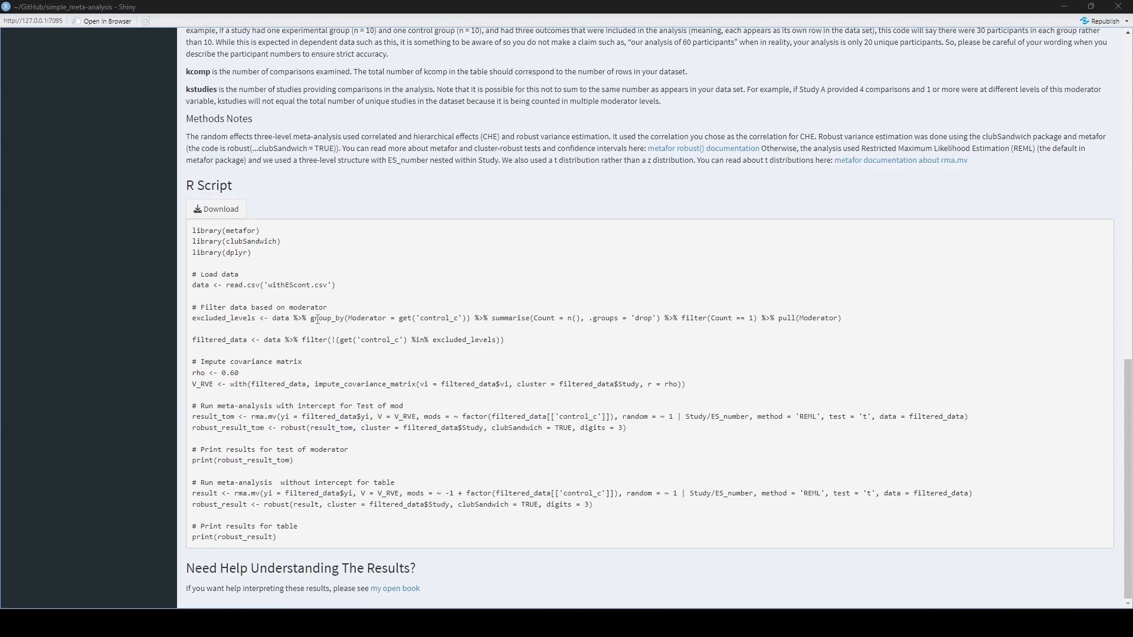
drag(261, 284, 337, 285)
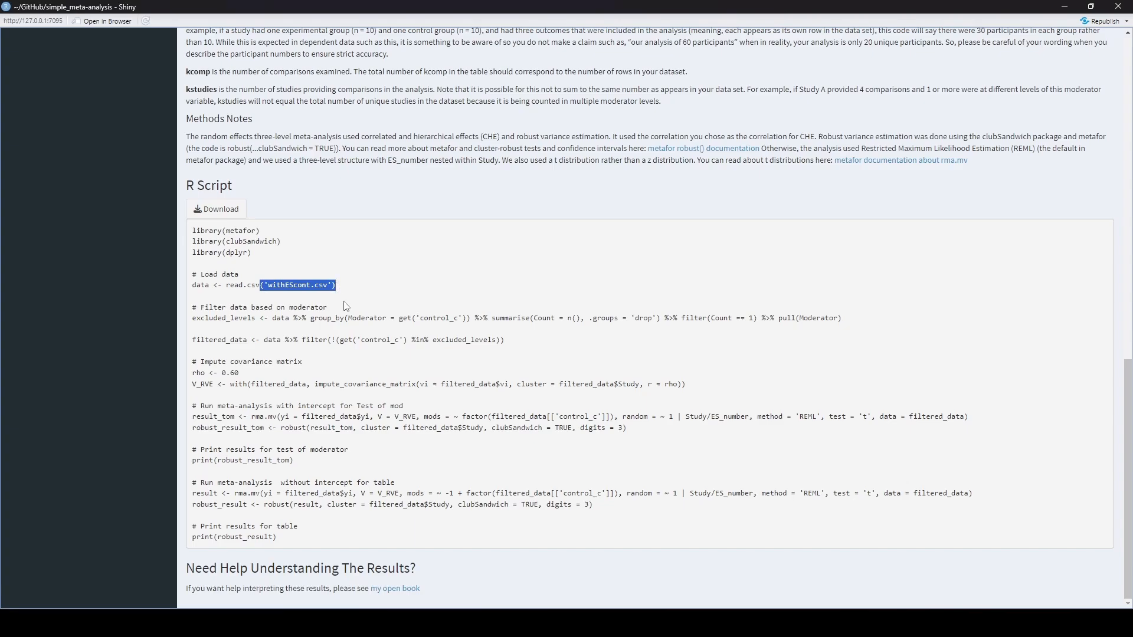
click(362, 363)
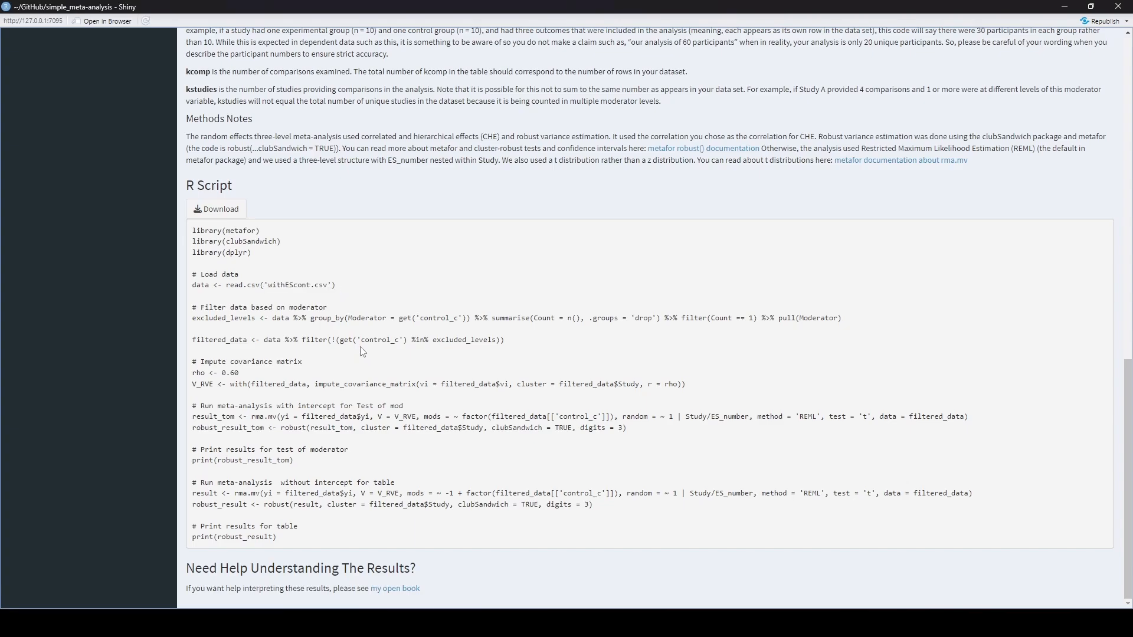
drag(360, 340, 402, 343)
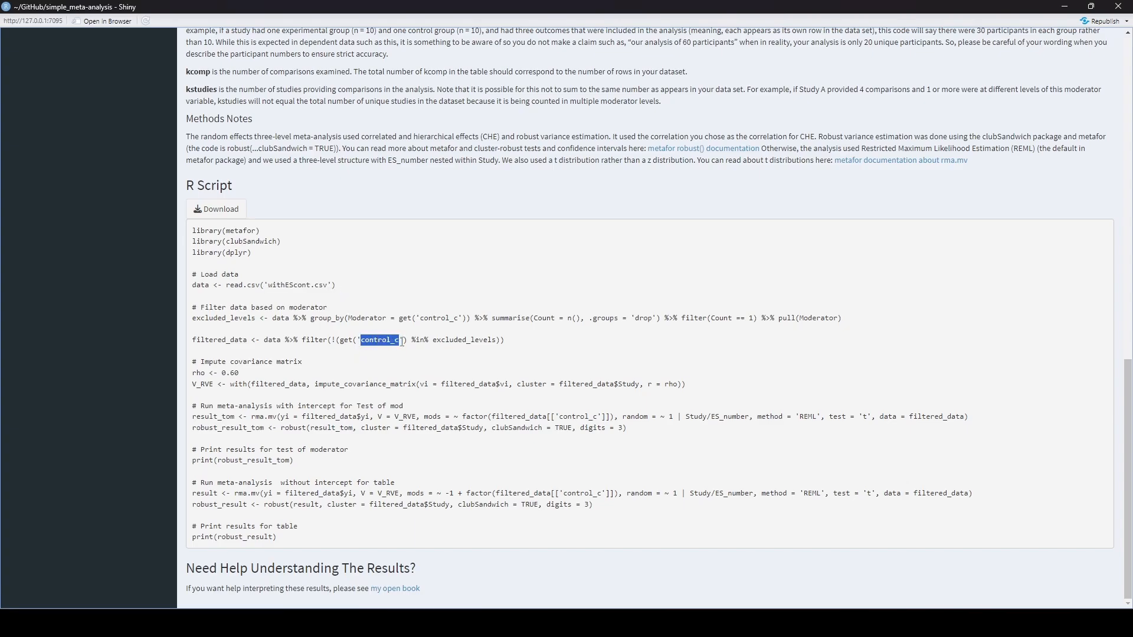
click(392, 382)
drag(309, 545, 181, 233)
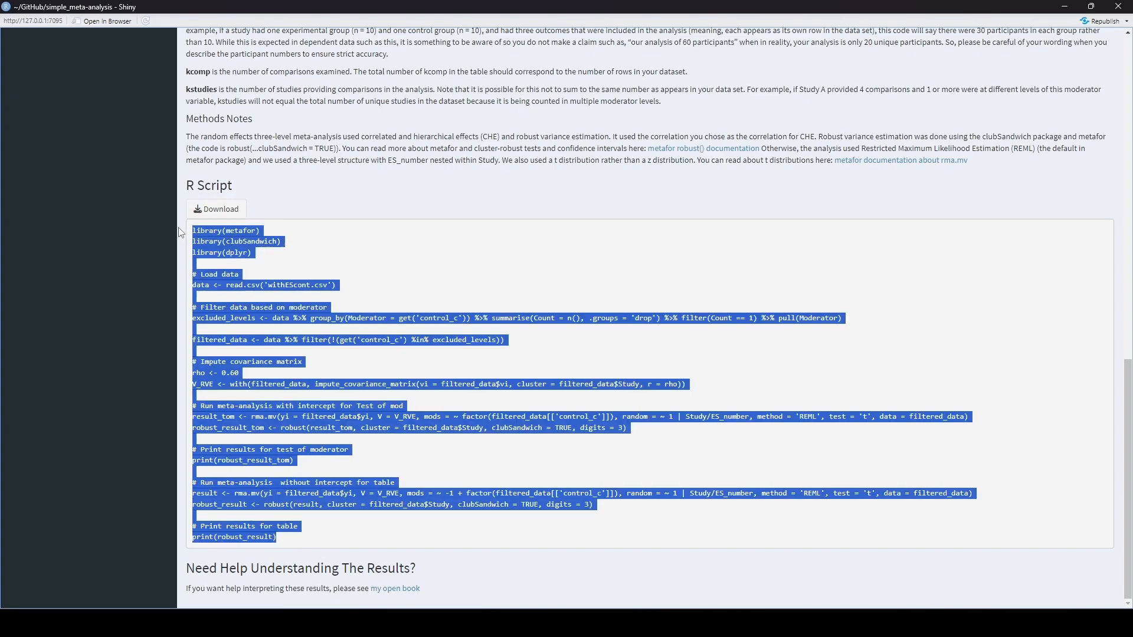
click(272, 266)
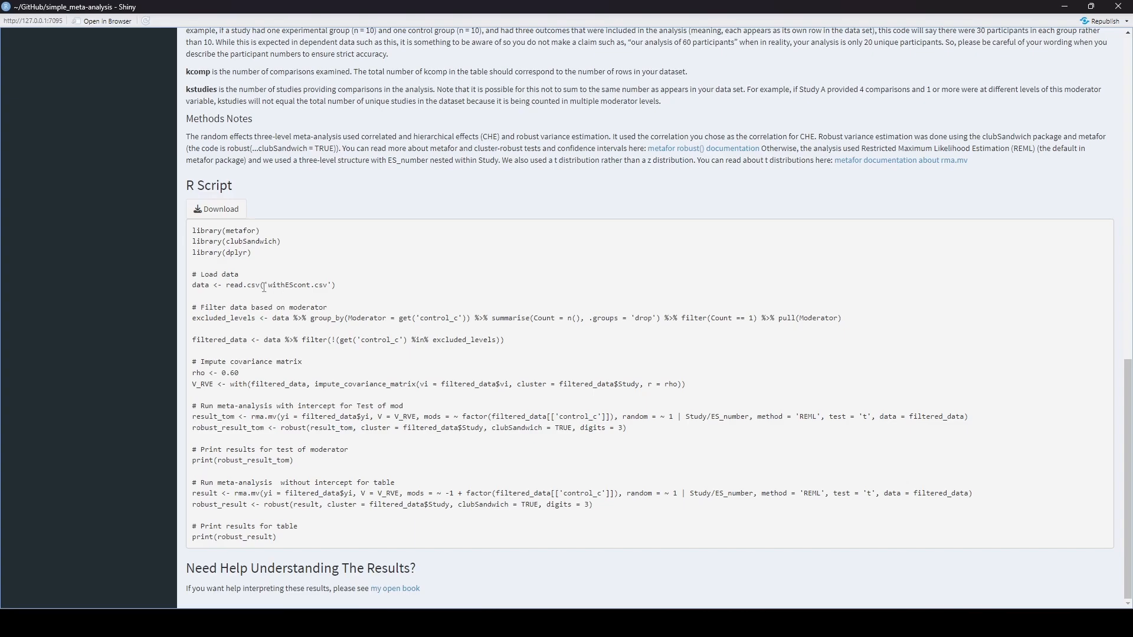
drag(272, 287, 326, 286)
click(324, 277)
- Change the categorical moderator variable to Voice_type and rerun the analysis
scroll(542, 341, up, 5)
scroll(541, 341, up, 6)
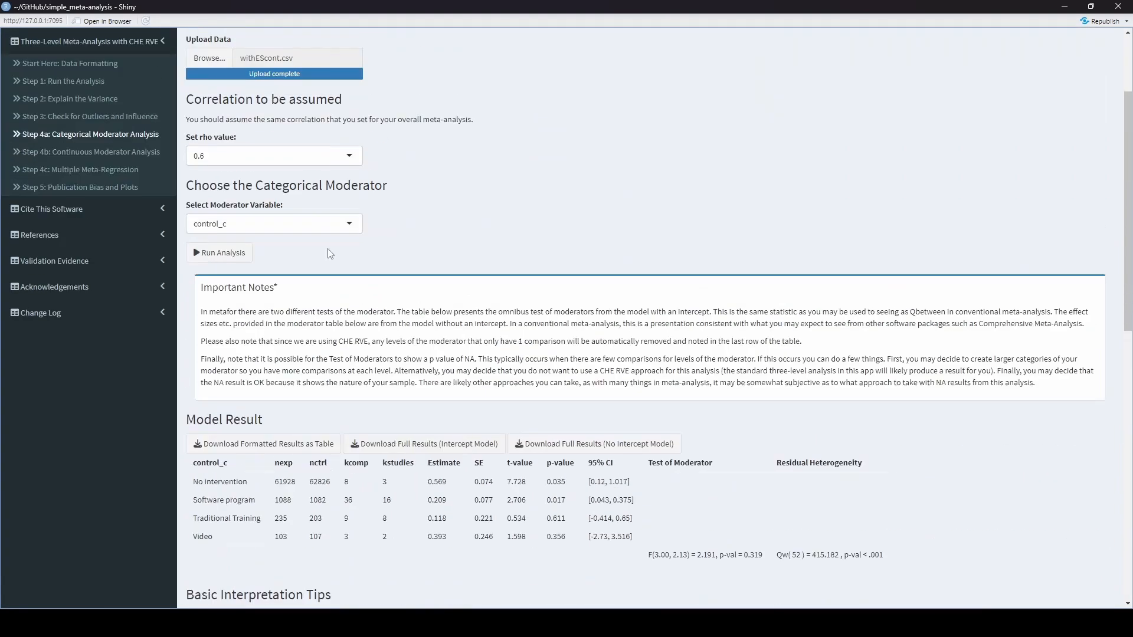
click(259, 223)
scroll(272, 313, down, 3)
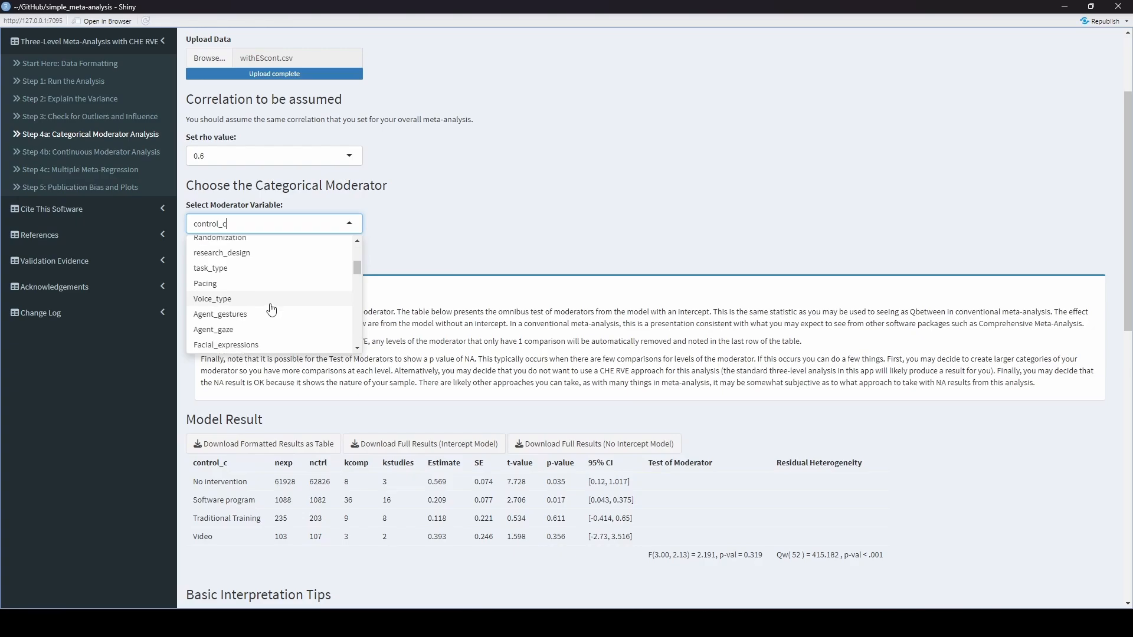
click(271, 309)
click(223, 385)
- Check the Voice_type results and where the moderator name appears in the generated R script
scroll(236, 295, down, 6)
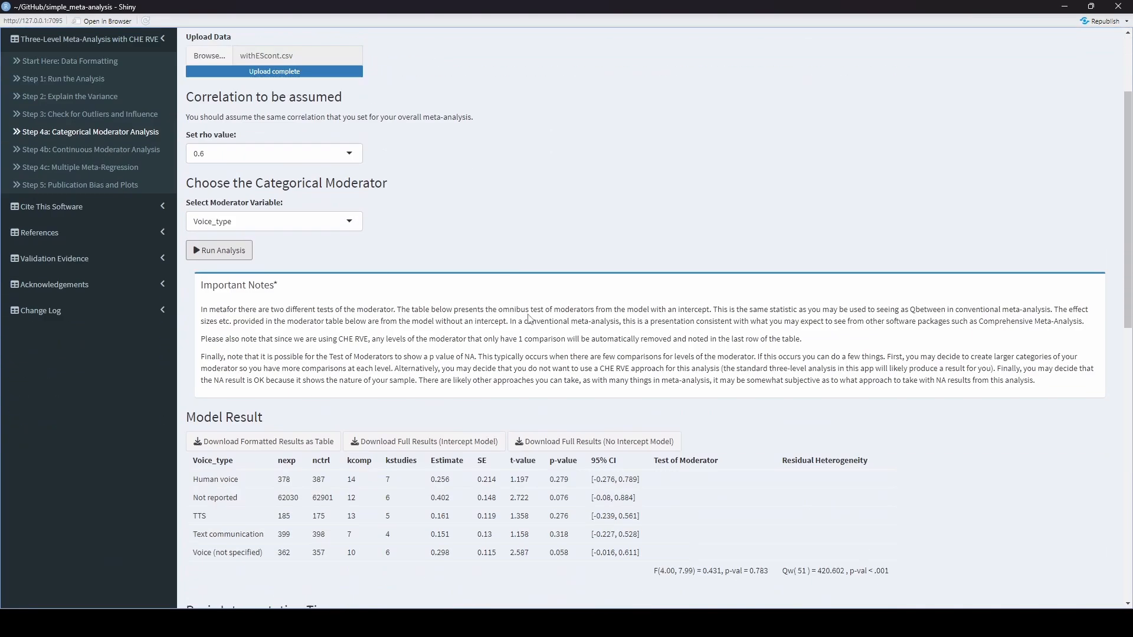
scroll(631, 348, down, 8)
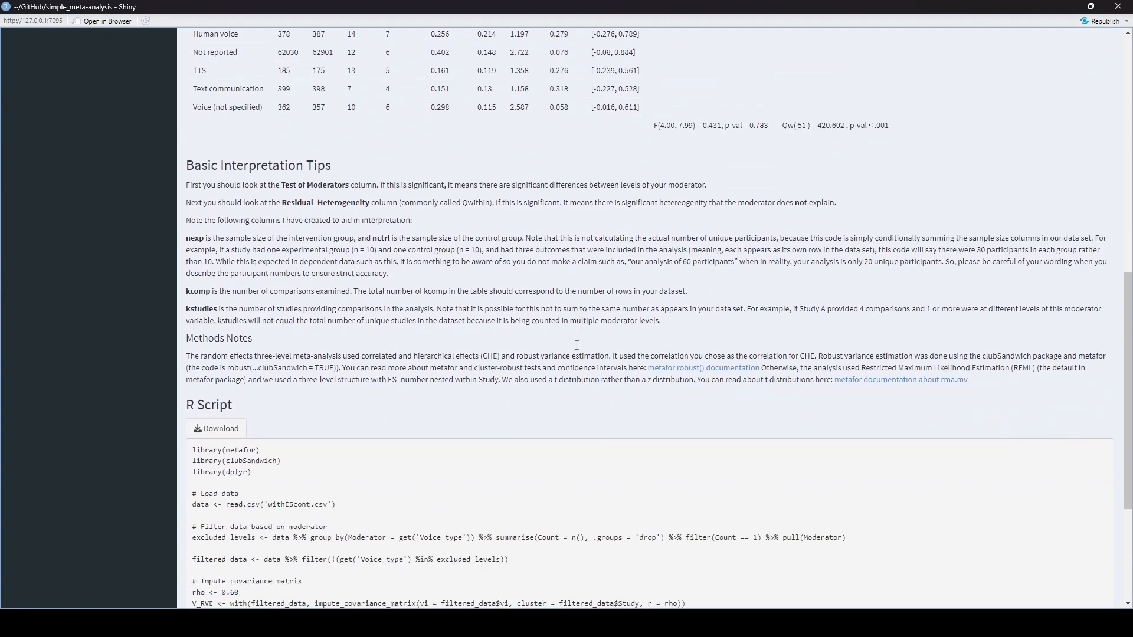
drag(357, 340, 405, 339)
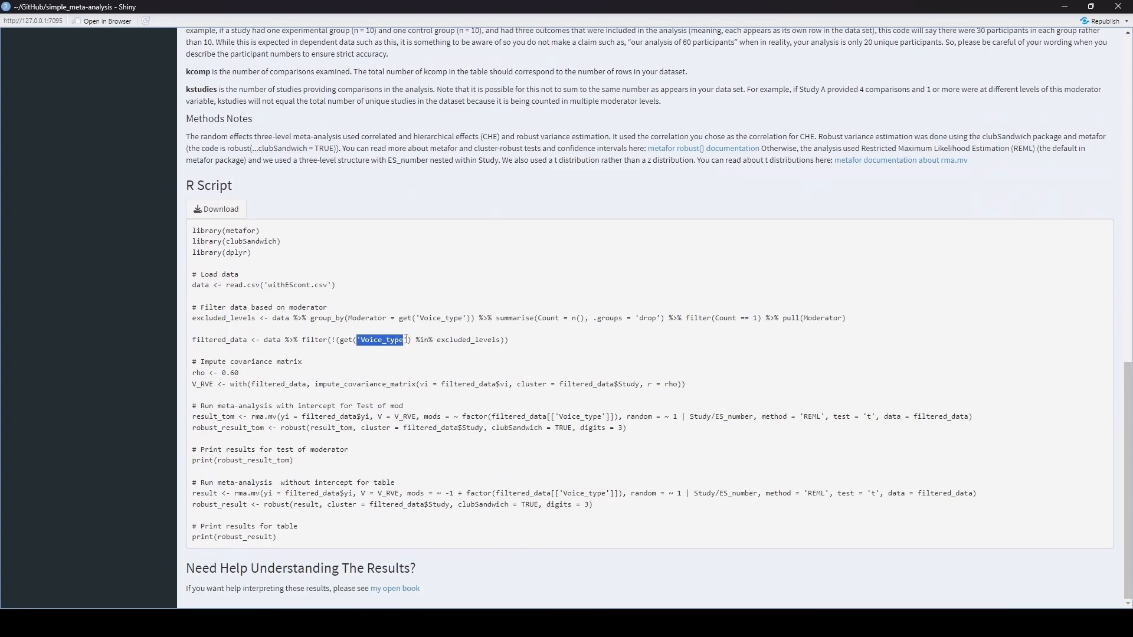
click(424, 374)
- Open the Multiple Meta-Regression step for the CHE RVE model and upload withEScont.csv
scroll(423, 374, up, 20)
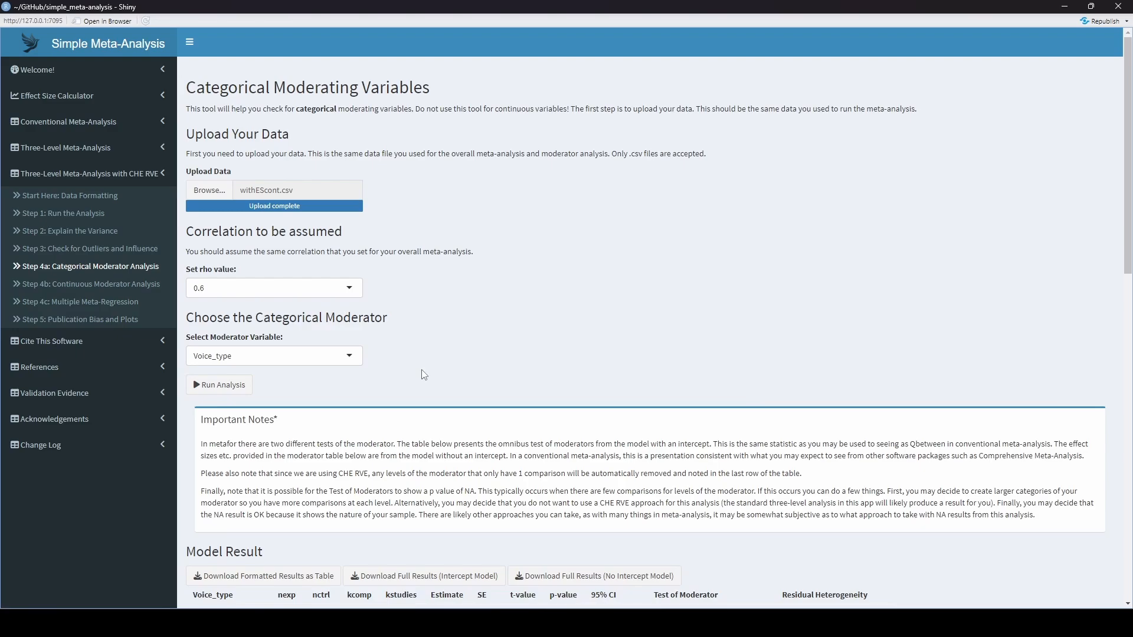
scroll(423, 375, down, 1)
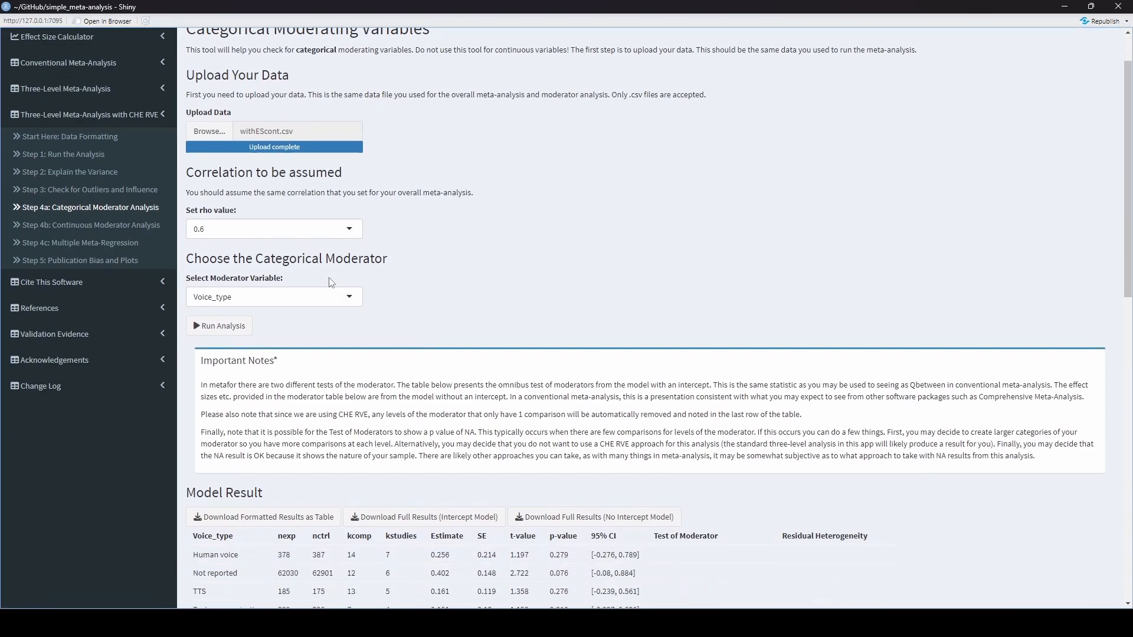
click(117, 250)
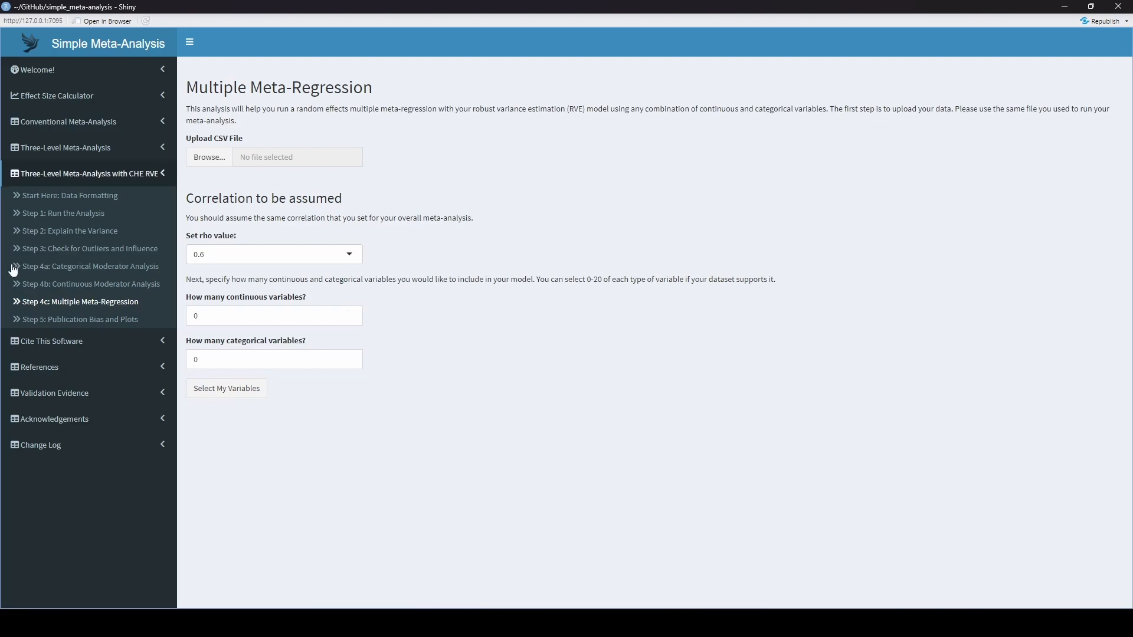
click(208, 161)
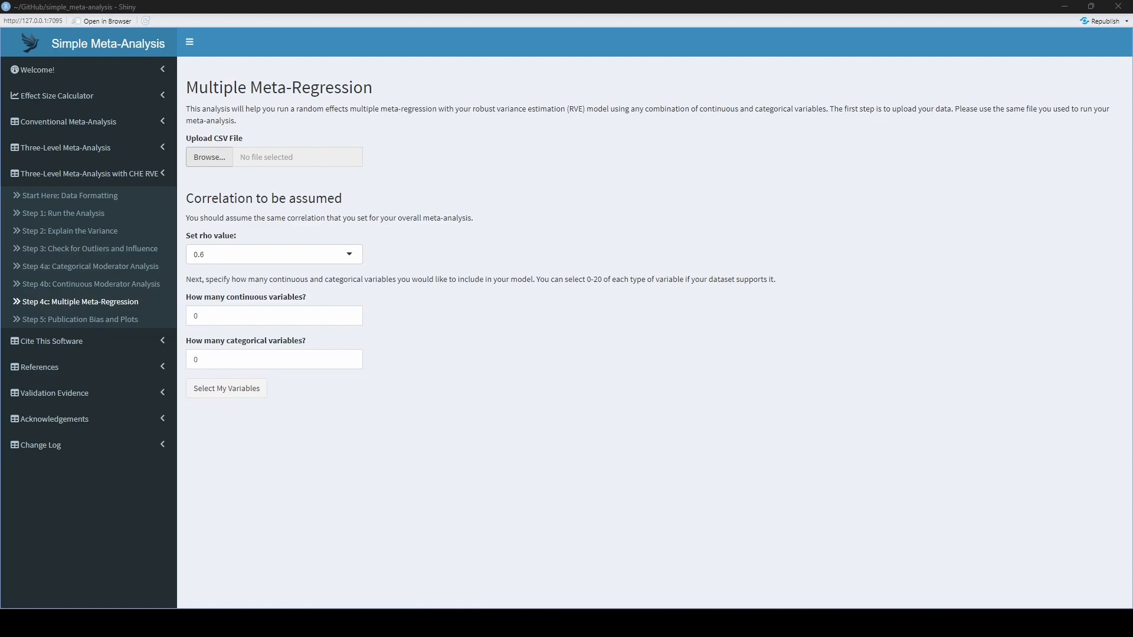
double_click(118, 250)
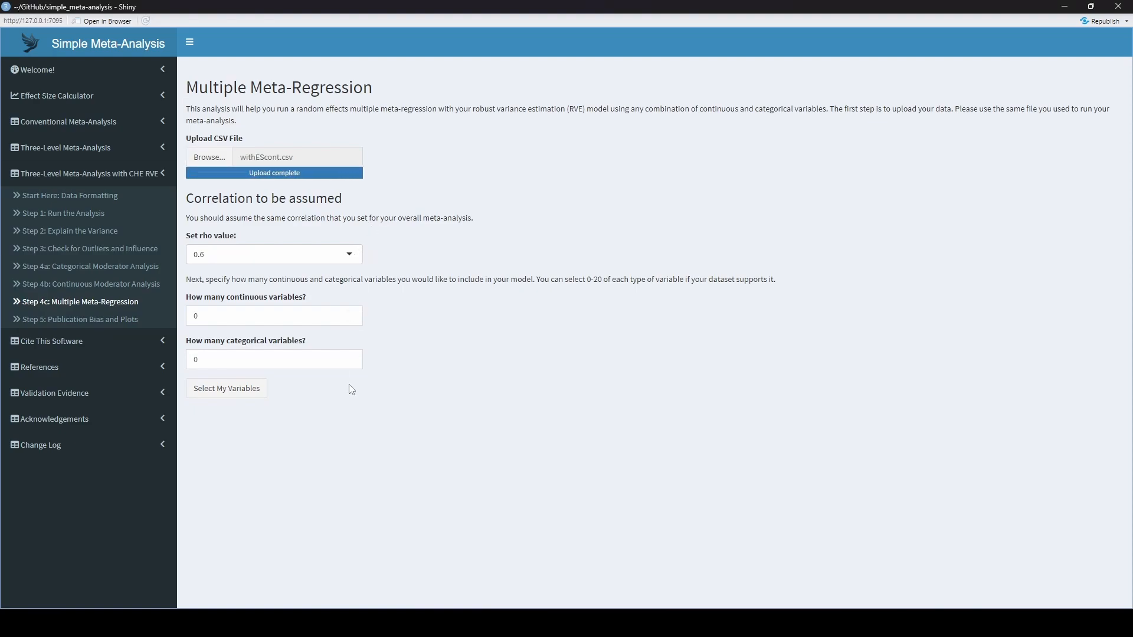
- Specify 1 continuous and 2 categorical variables for the meta-regression and generate their variable selectors
click(353, 313)
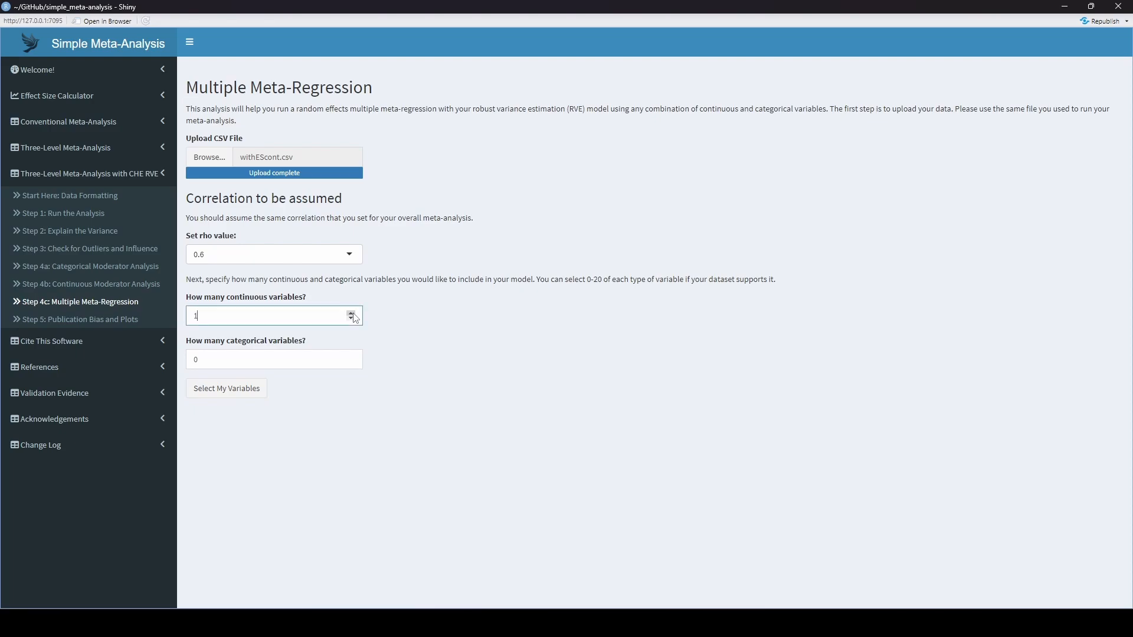
double_click(351, 357)
click(251, 388)
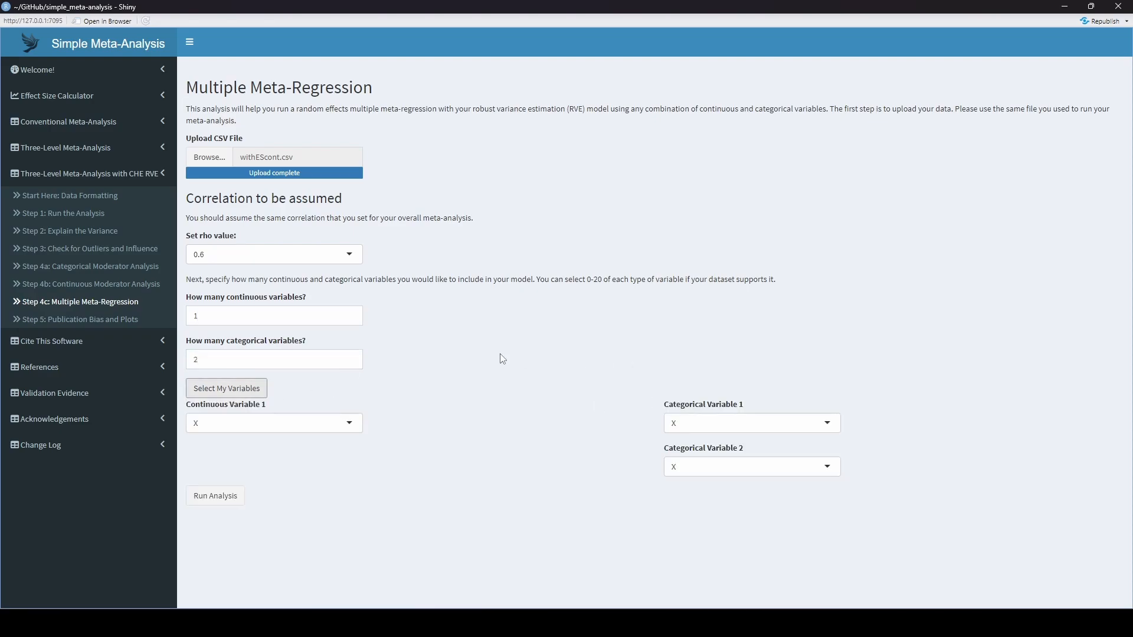
- Choose cont as the continuous variable and control_c and Voice_type as the two categorical variables for the meta-regression
click(300, 423)
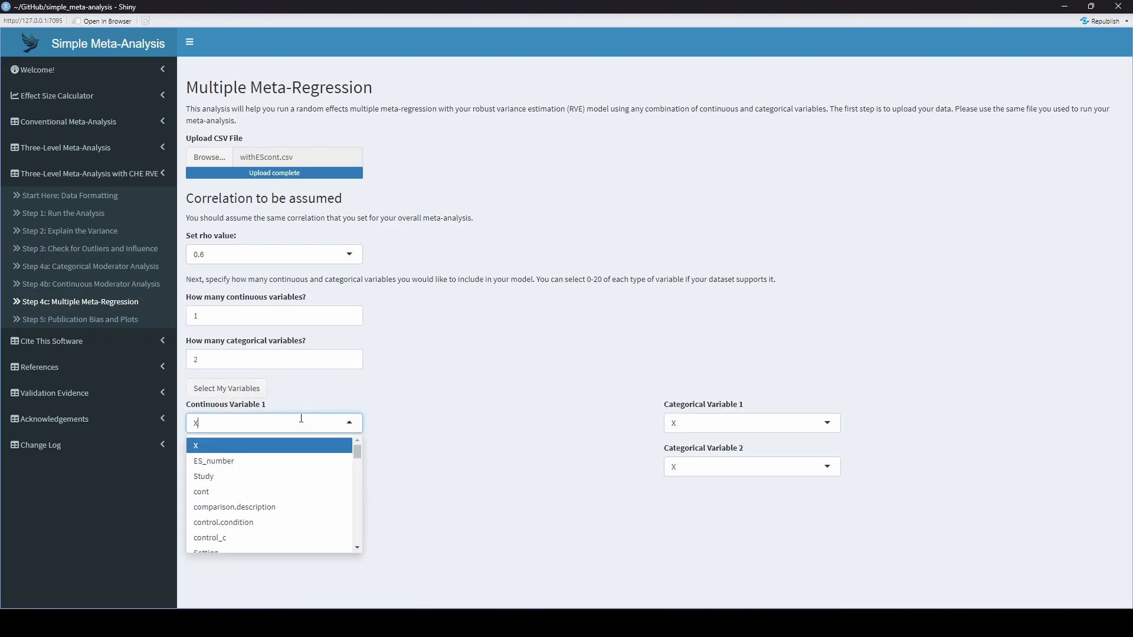
click(319, 493)
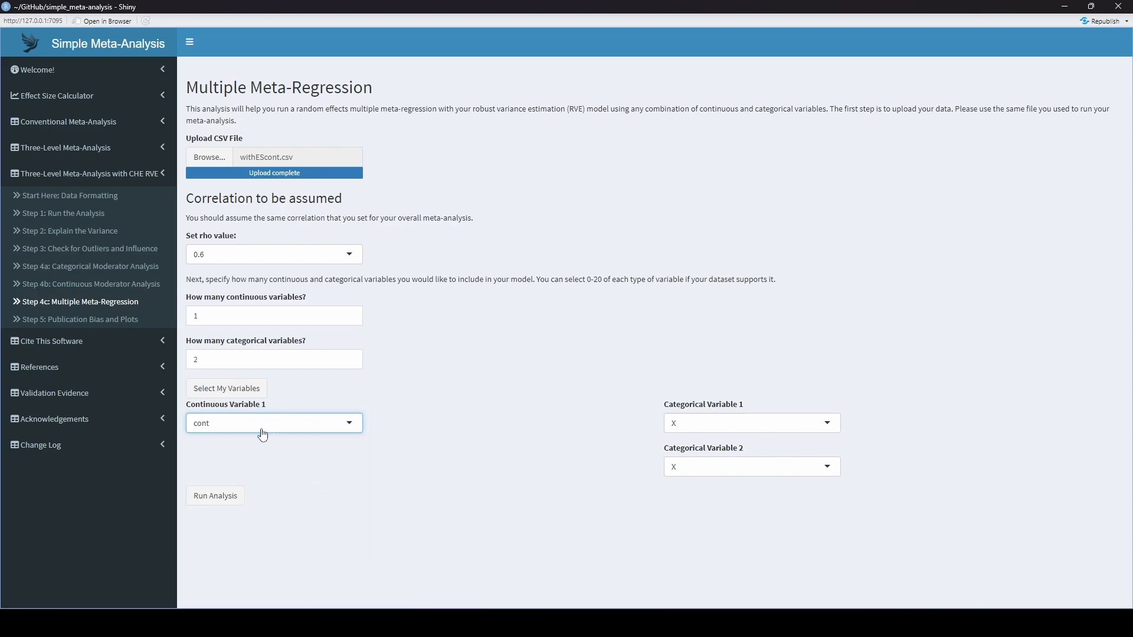
click(773, 429)
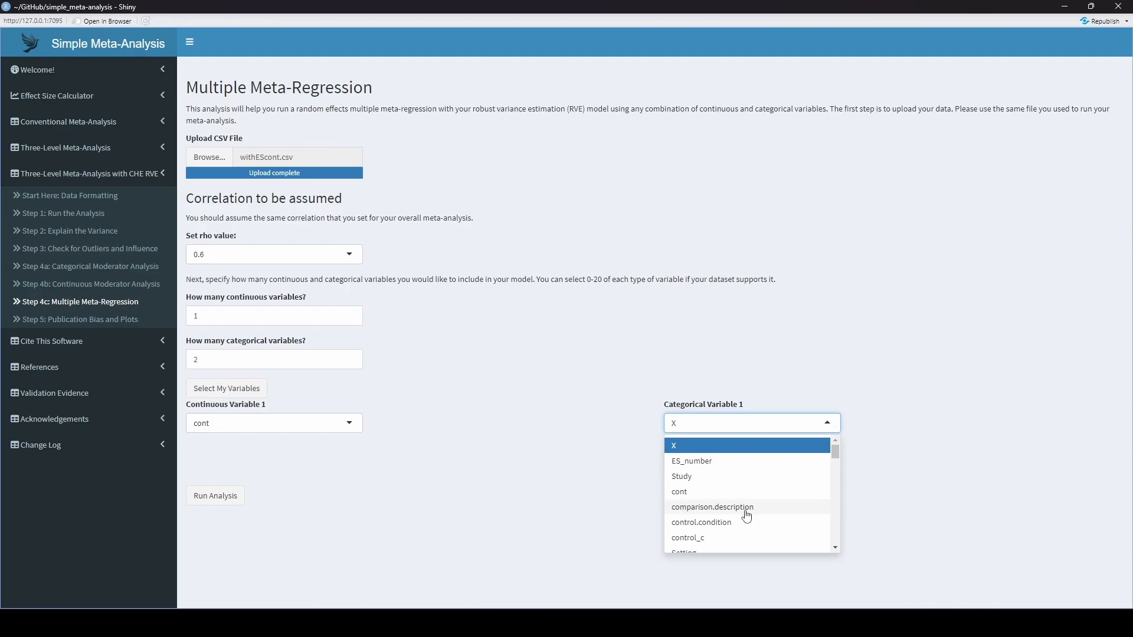
click(733, 537)
click(751, 466)
scroll(756, 531, down, 3)
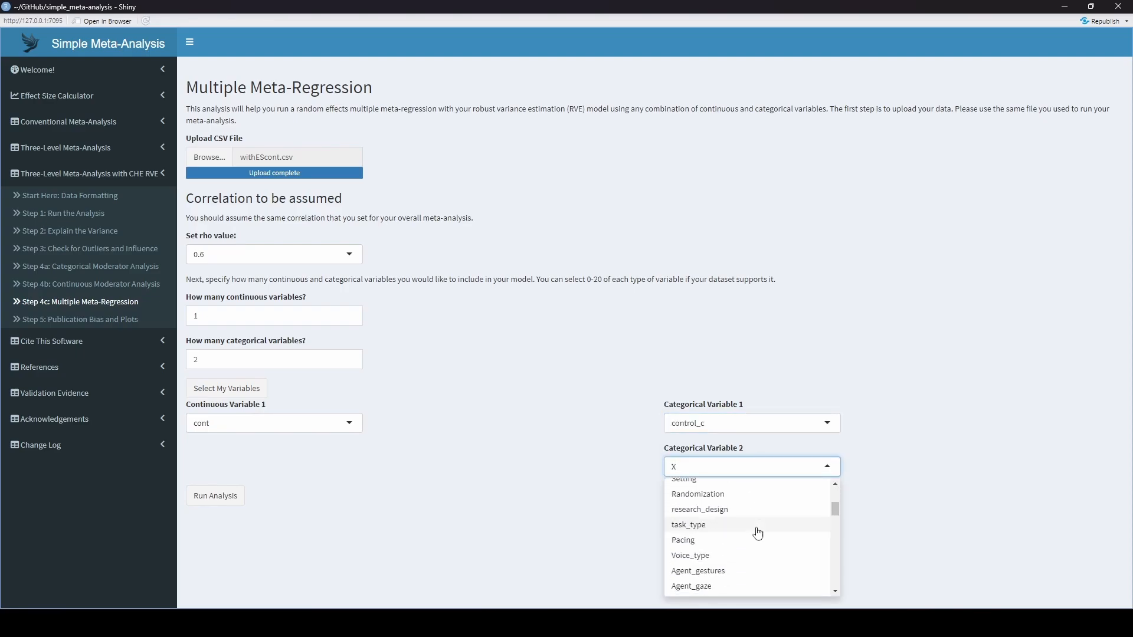
click(732, 556)
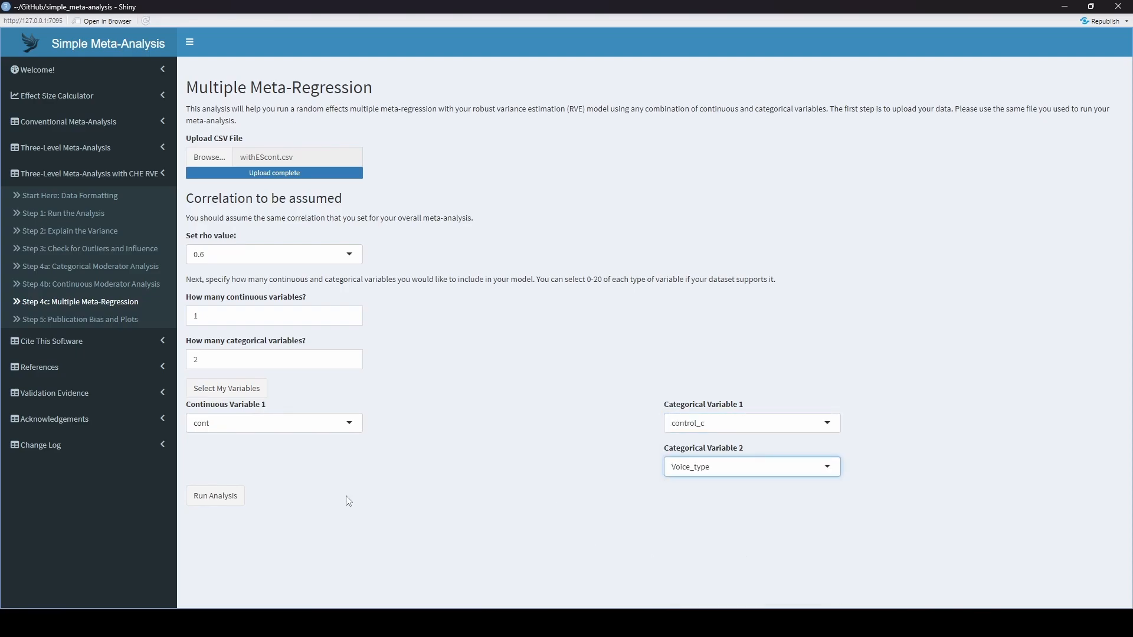
- Run the multiple meta-regression and review its model results and generated R script
click(211, 506)
scroll(475, 369, down, 8)
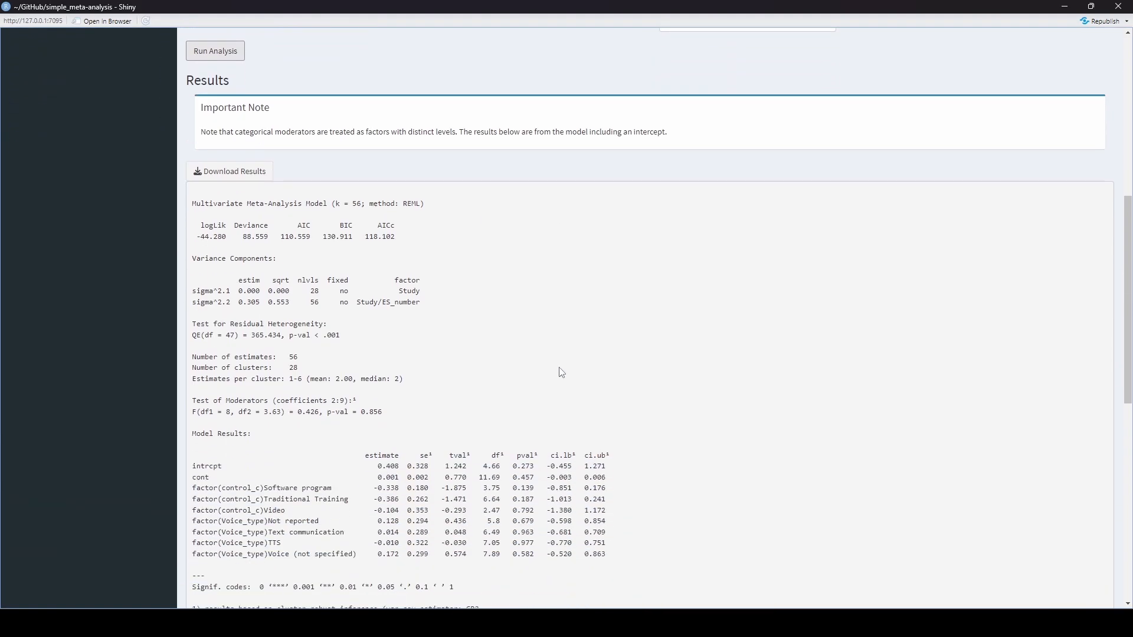
scroll(614, 372, down, 2)
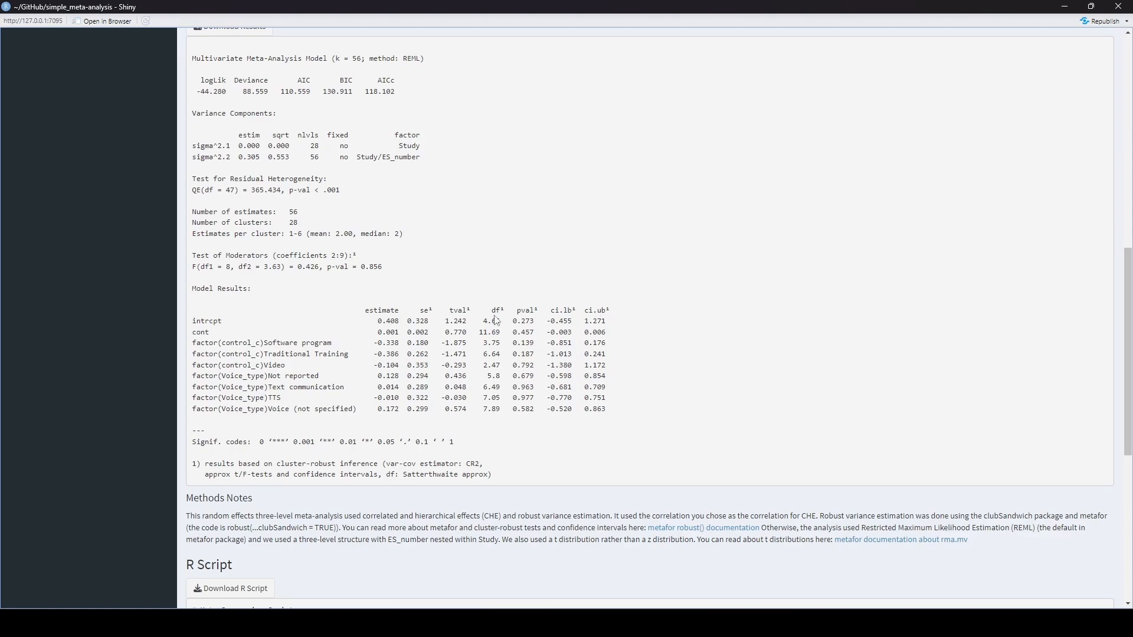
scroll(699, 295, up, 2)
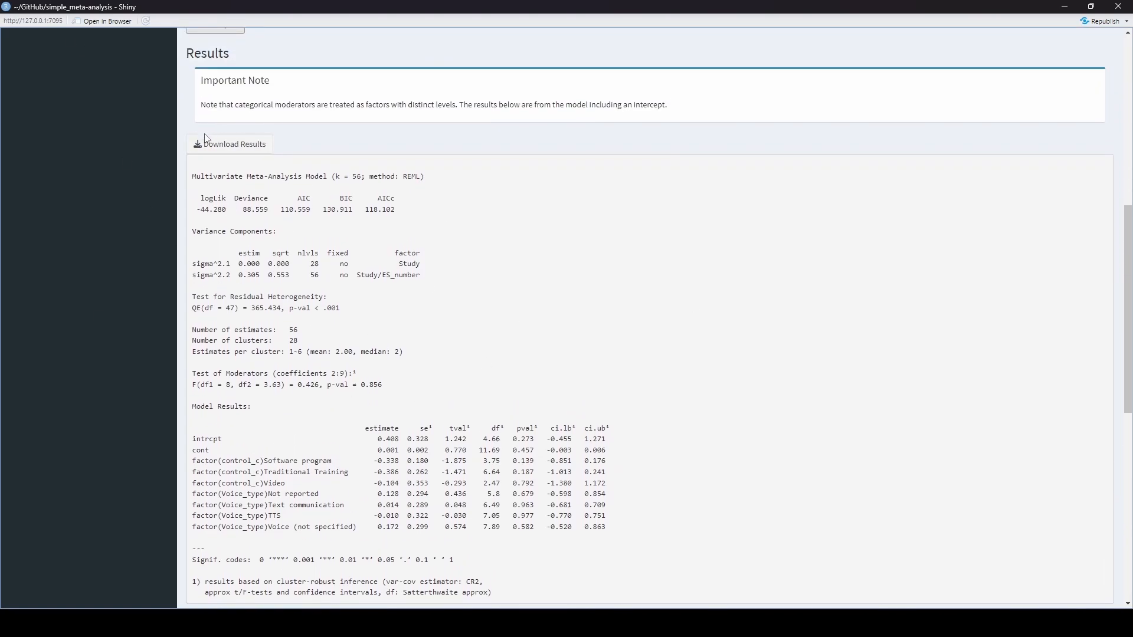
scroll(554, 228, down, 9)
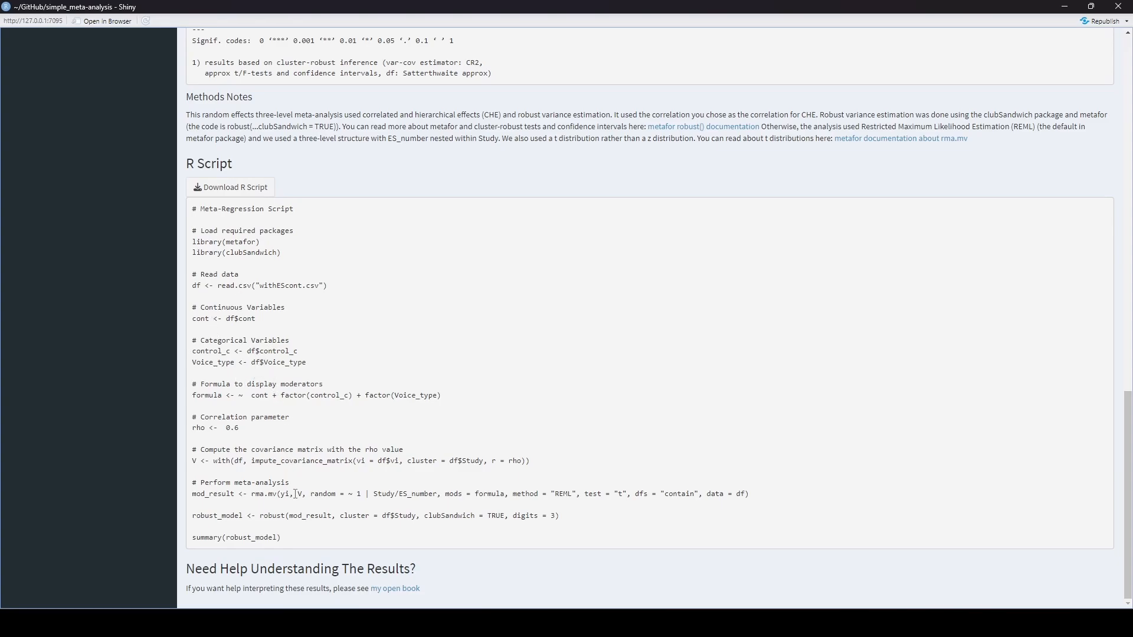
scroll(478, 417, up, 20)
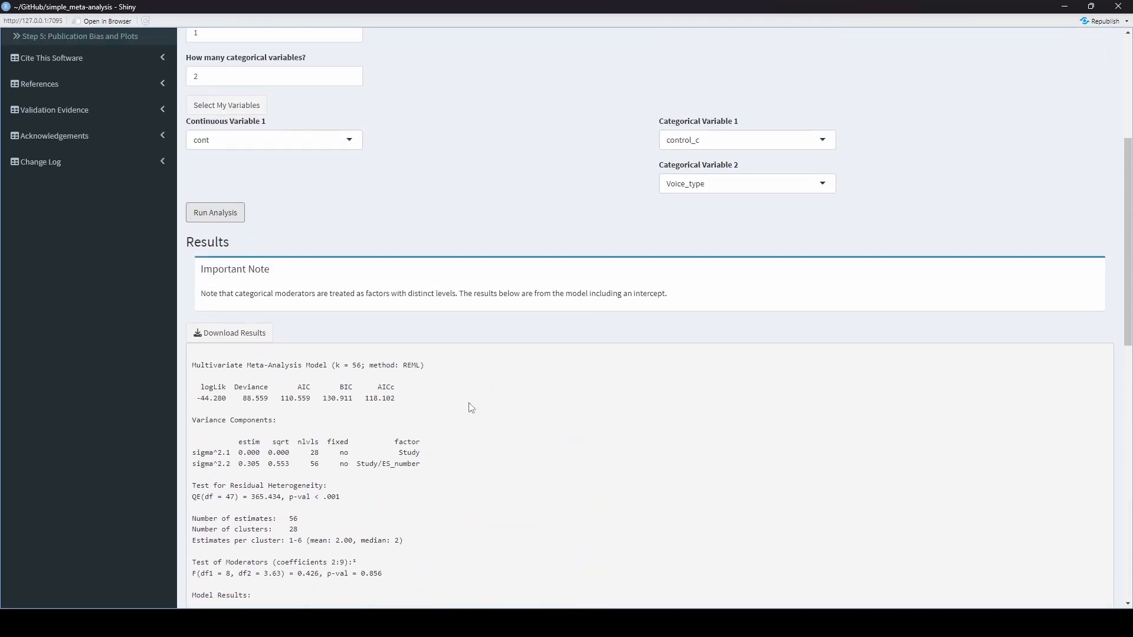